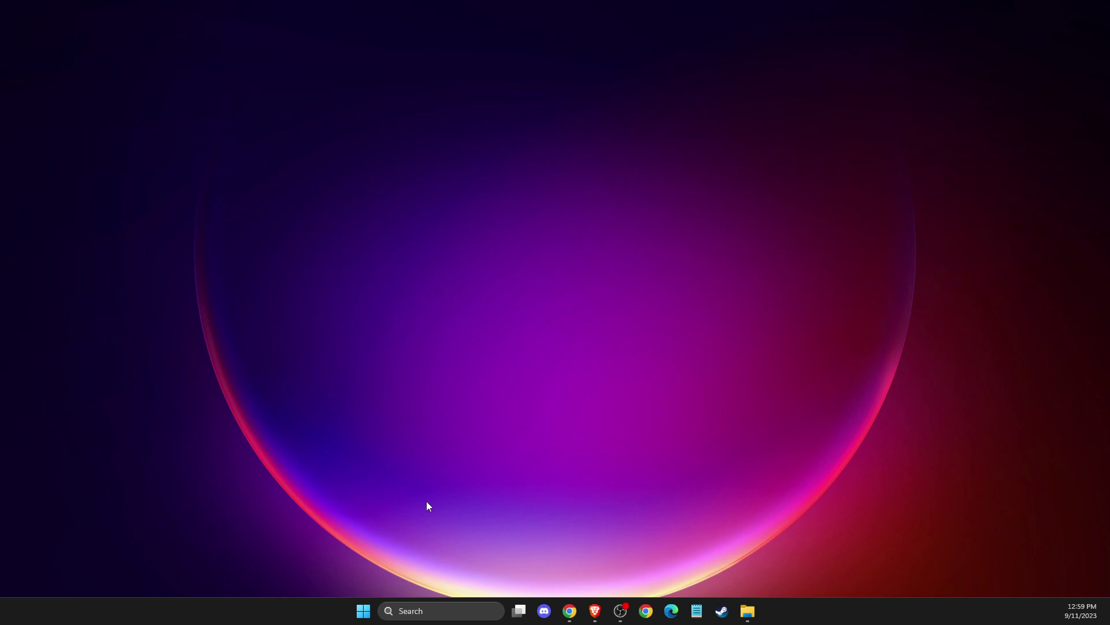
# Step: Find Display settings through search and keep the resolution at 1920 × 1080 (Recommended)
pyautogui.click(433, 603)
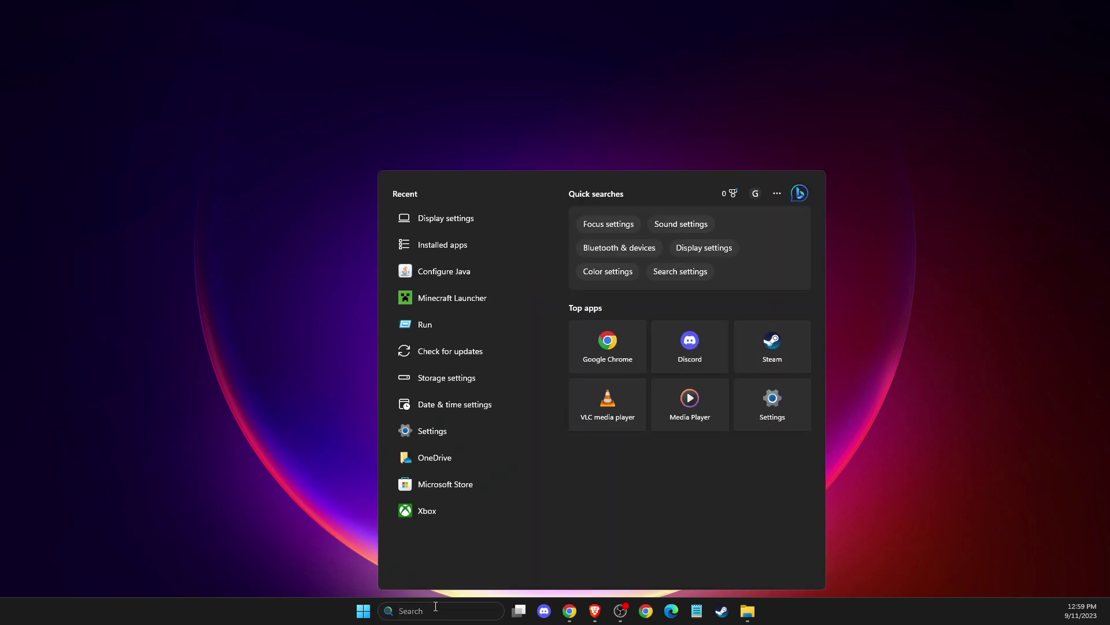
pyautogui.write('DISPL')
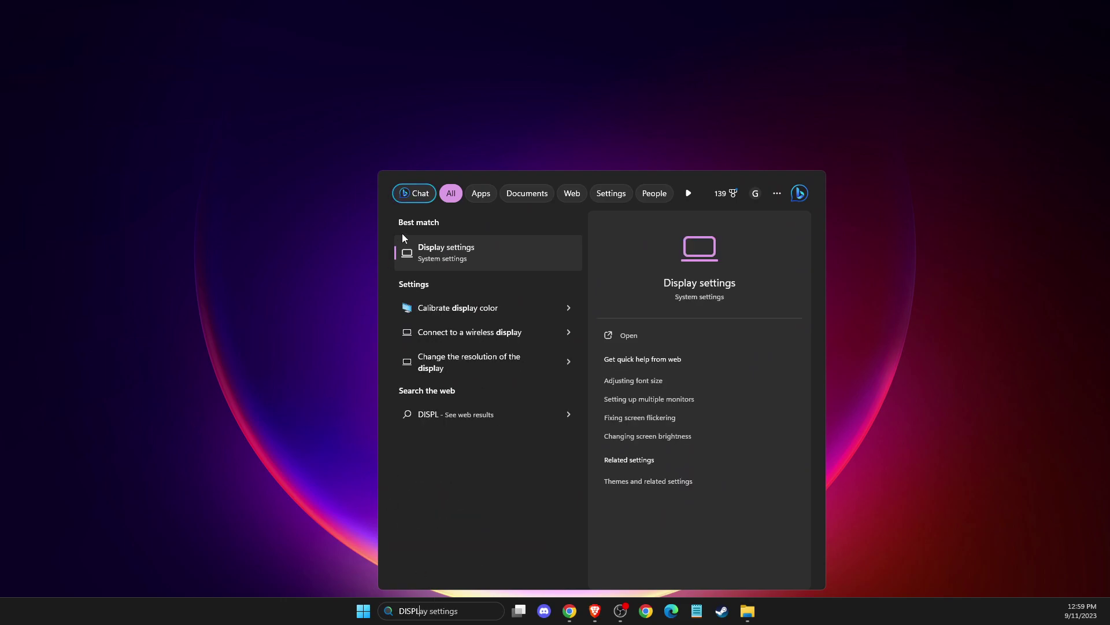
pyautogui.click(416, 260)
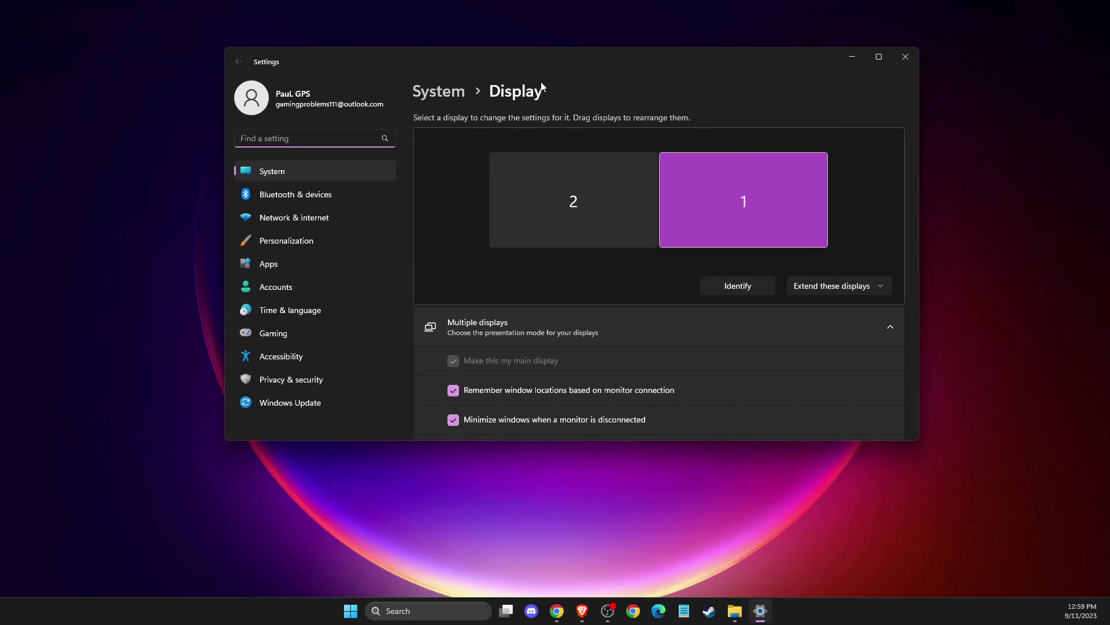
pyautogui.scroll(-6, 542, 256)
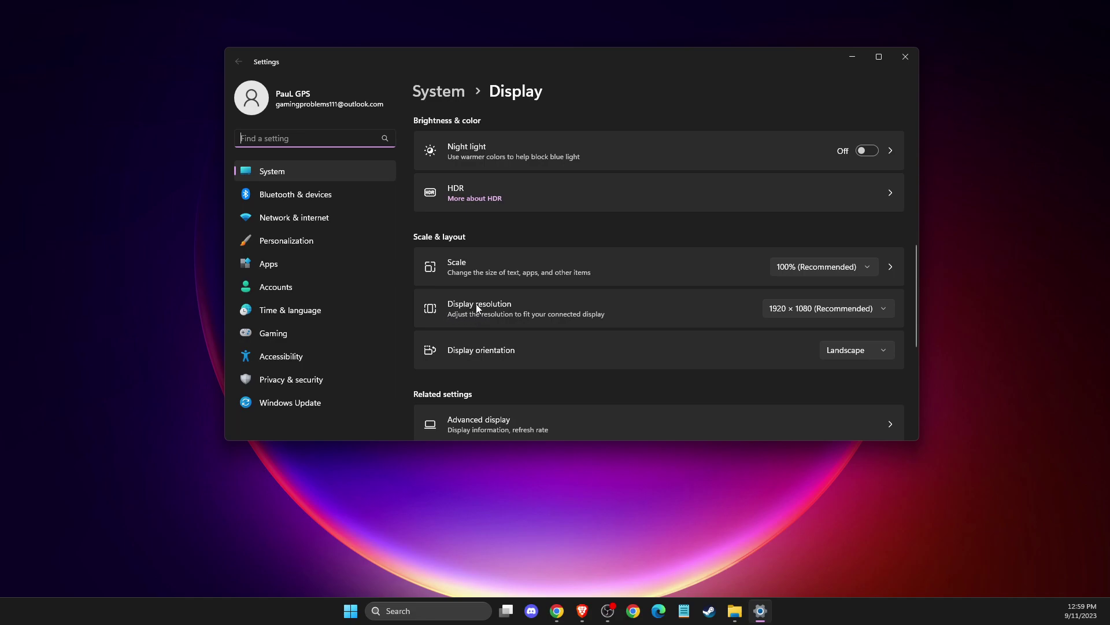
pyautogui.click(842, 304)
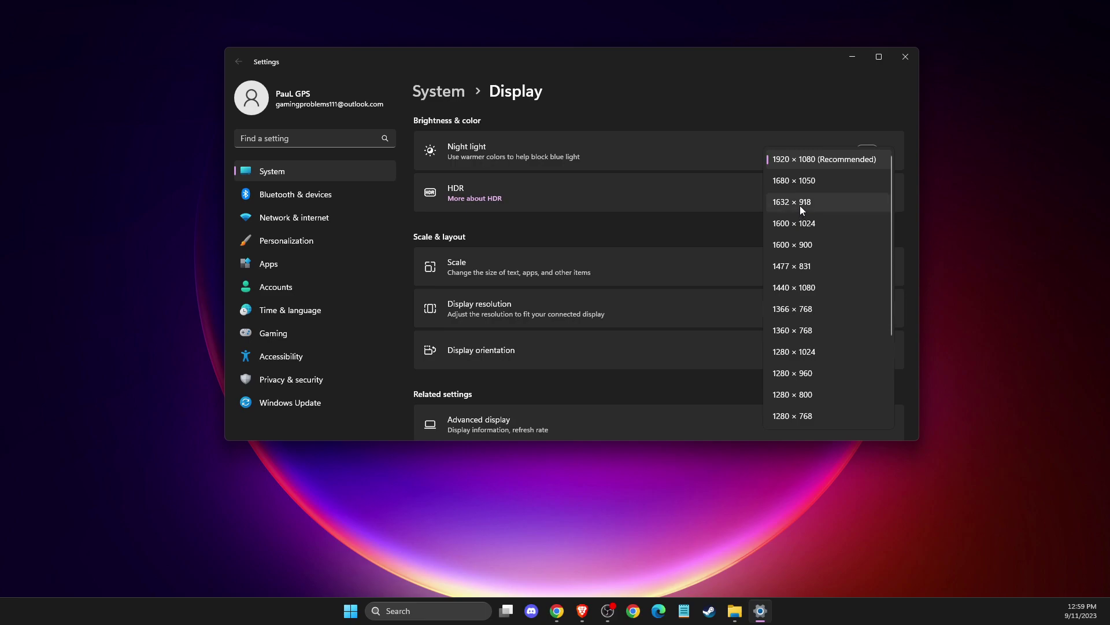
pyautogui.click(545, 390)
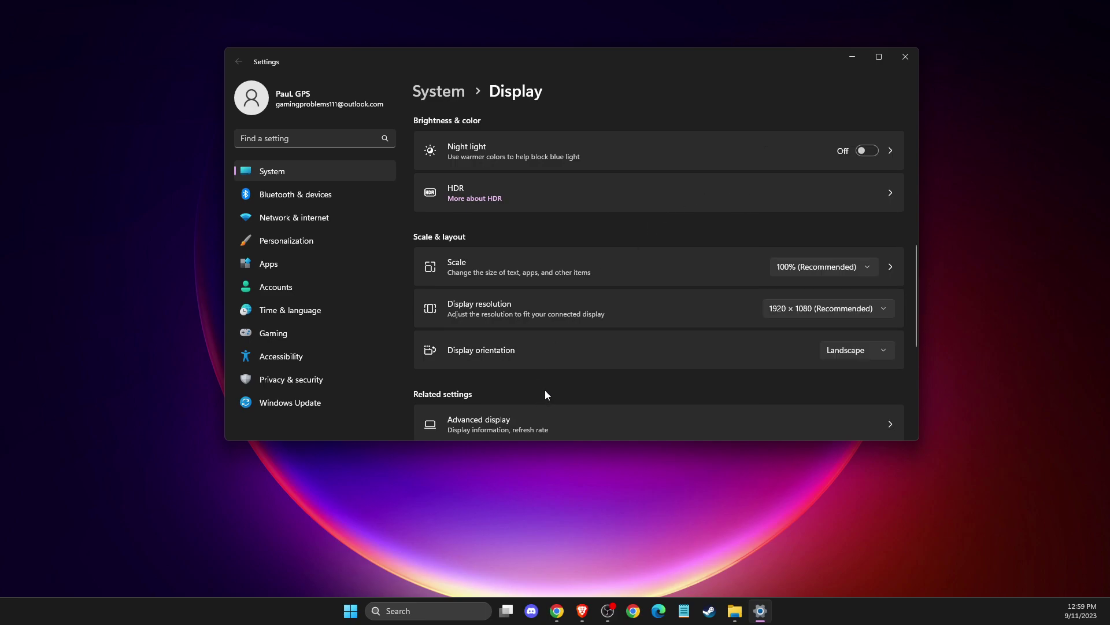
# Step: Keep the refresh rate at 239.96 Hz in Advanced display settings
pyautogui.scroll(-3, 545, 391)
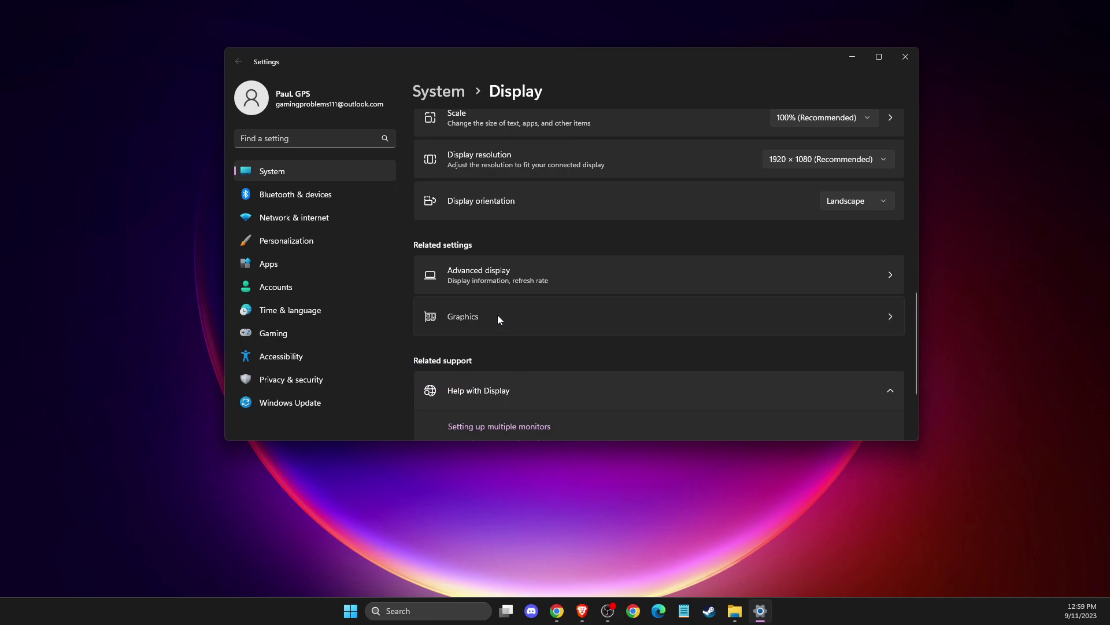
pyautogui.click(498, 318)
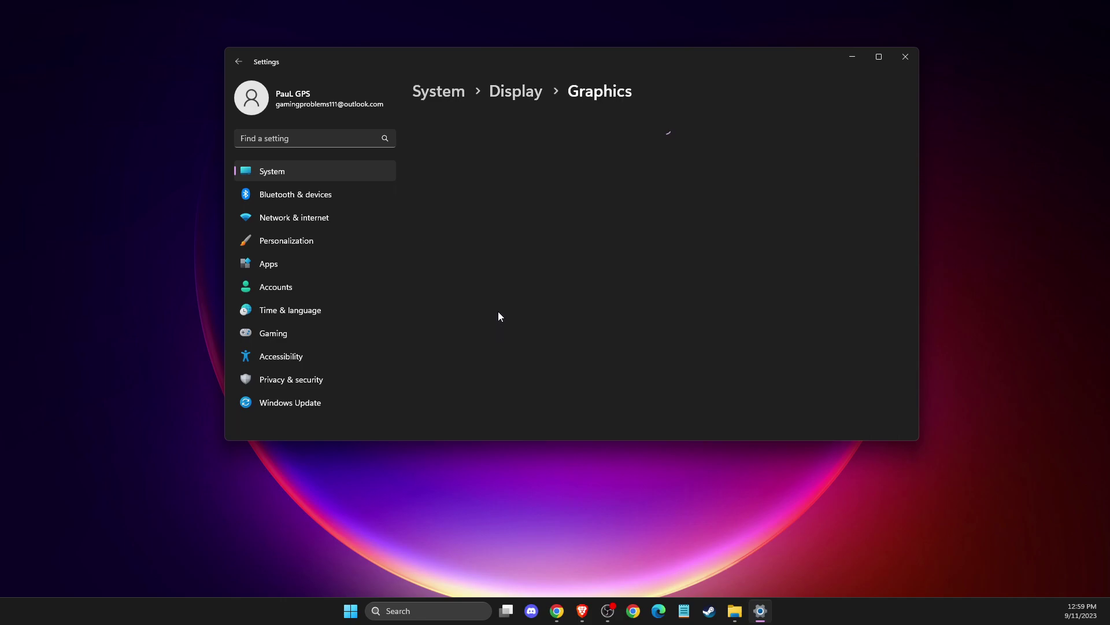
pyautogui.click(239, 61)
pyautogui.scroll(-5, 550, 277)
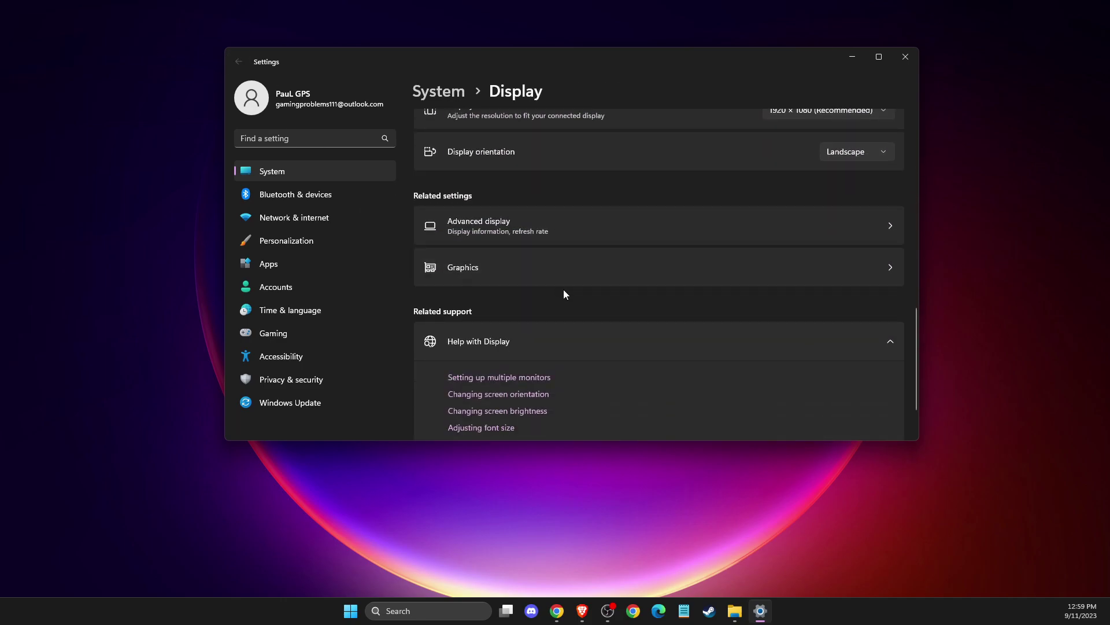
pyautogui.click(475, 229)
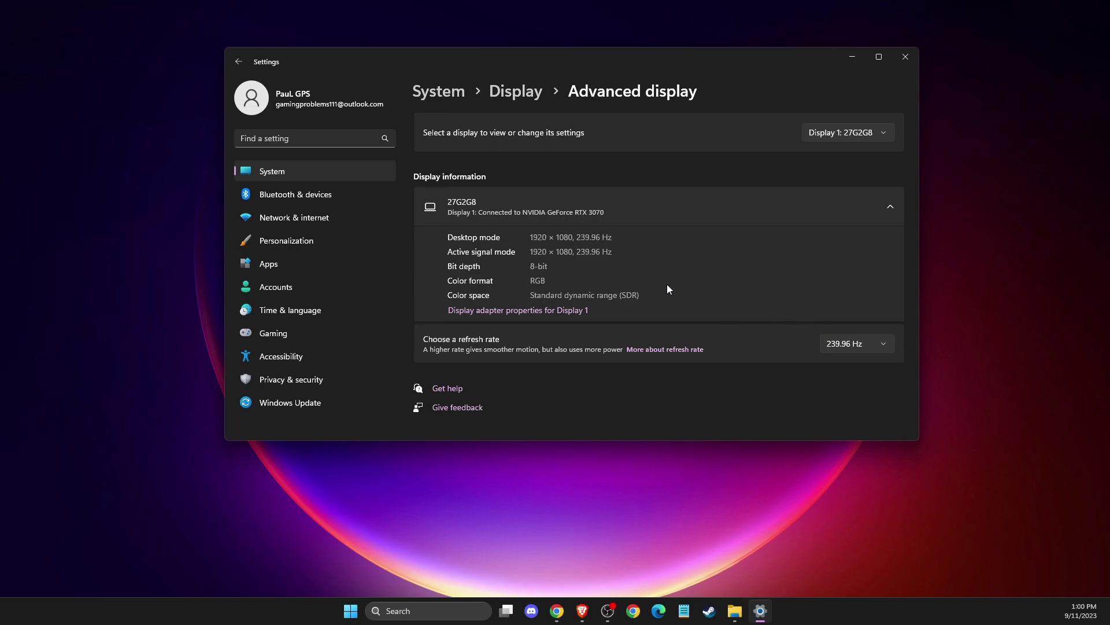
pyautogui.click(837, 346)
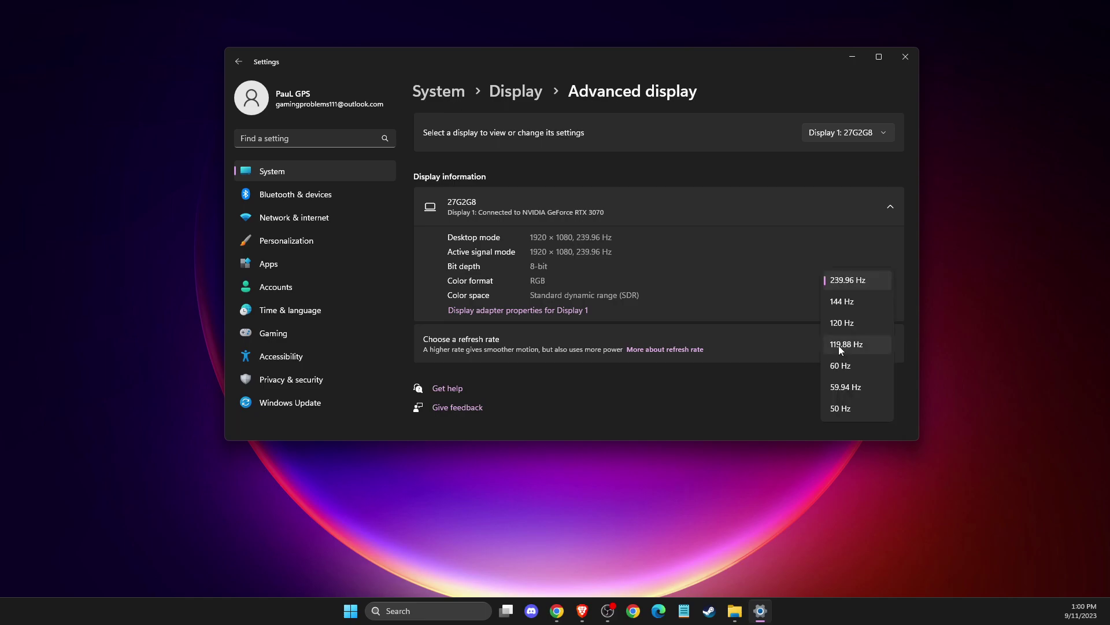
pyautogui.click(840, 284)
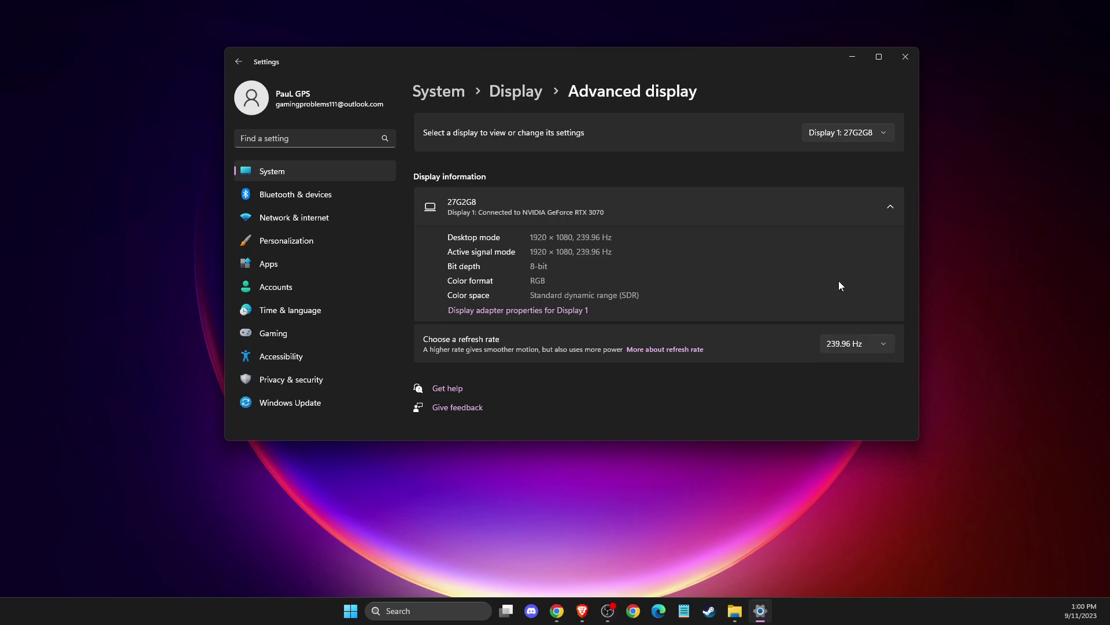
# Step: Close Settings and expand the desktop context menu to reveal NVIDIA Control Panel
pyautogui.click(904, 61)
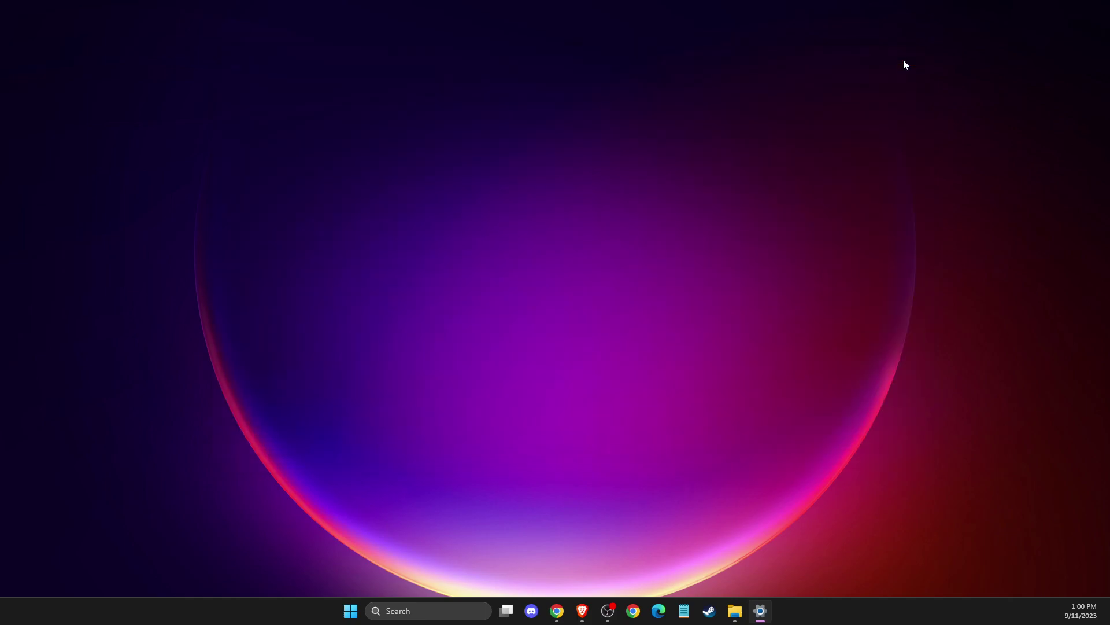
pyautogui.rightClick(523, 195)
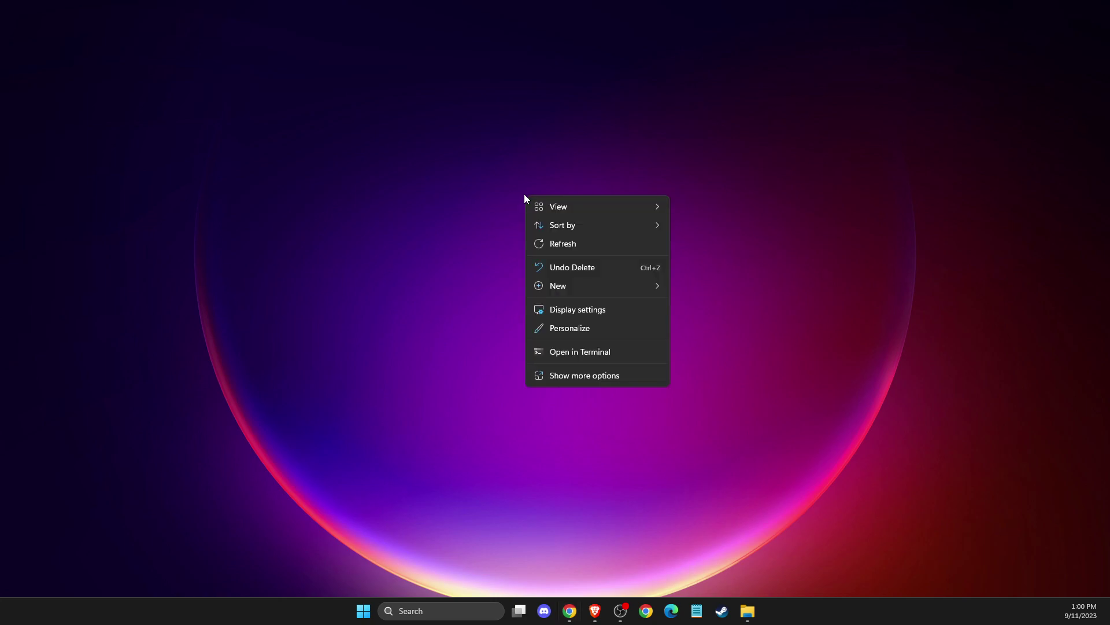
pyautogui.click(579, 377)
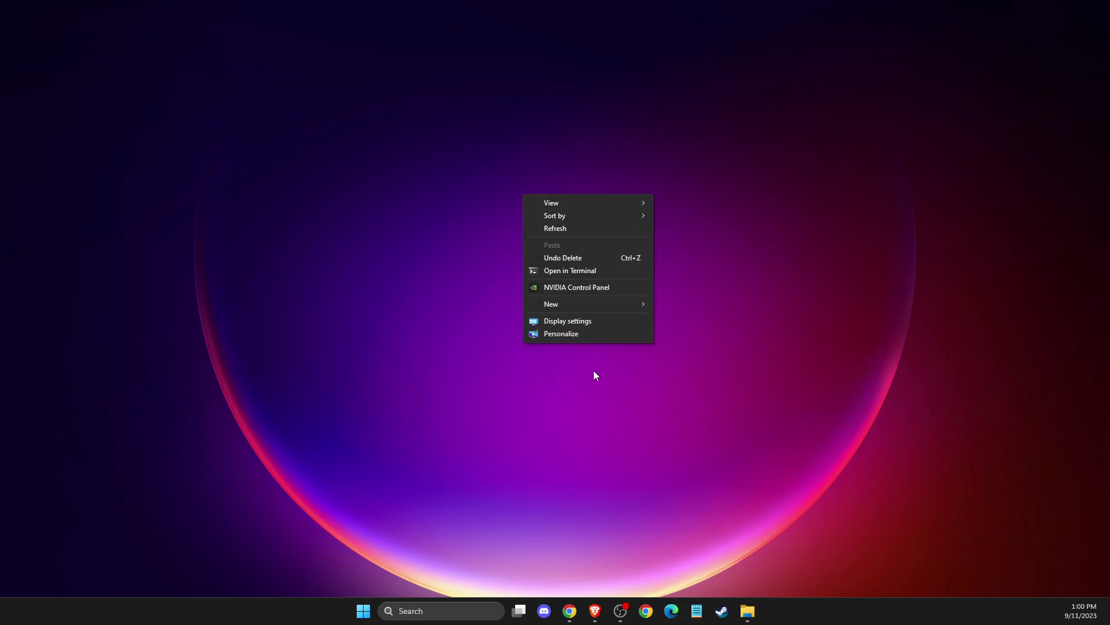
# Step: Launch NVIDIA Control Panel and check the AOC display is at 1920 × 1080, 240Hz
pyautogui.click(559, 288)
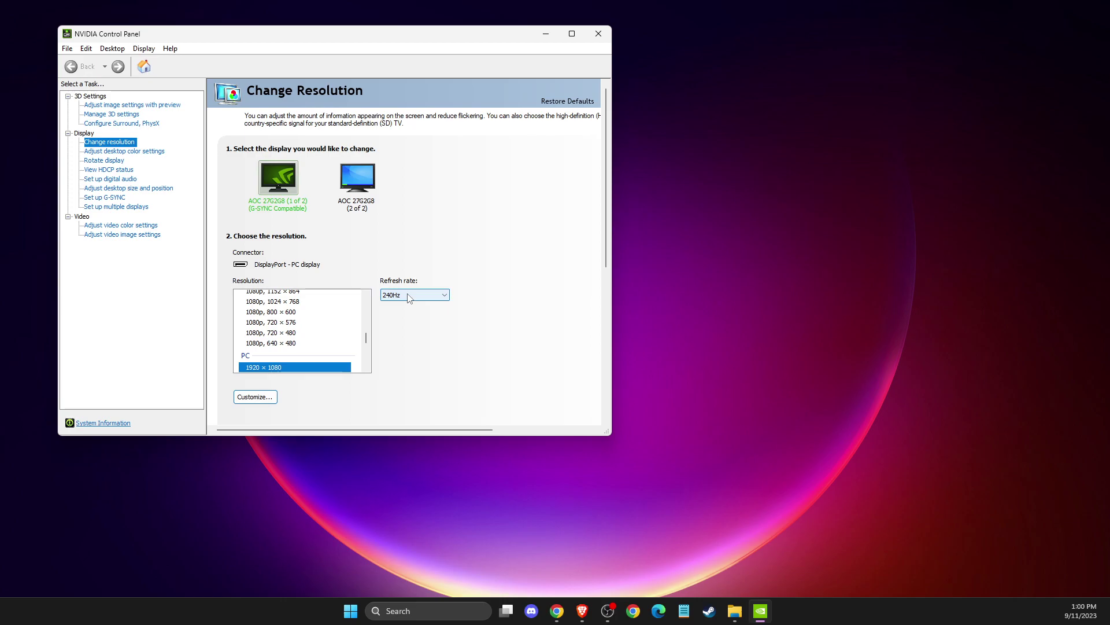
pyautogui.scroll(-1, 277, 336)
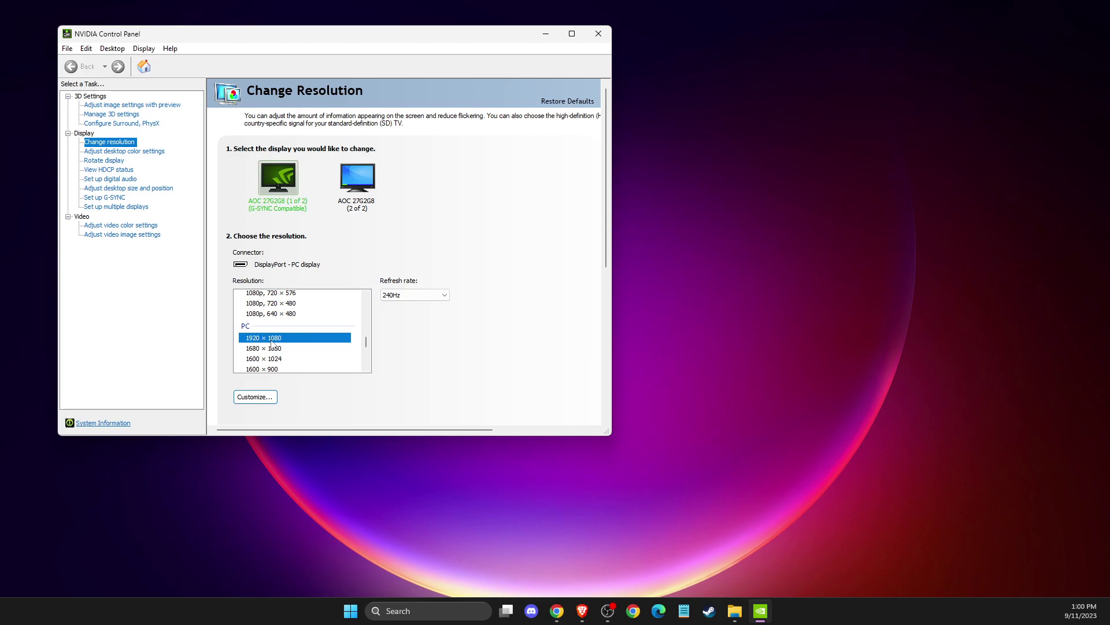
pyautogui.scroll(-1, 300, 339)
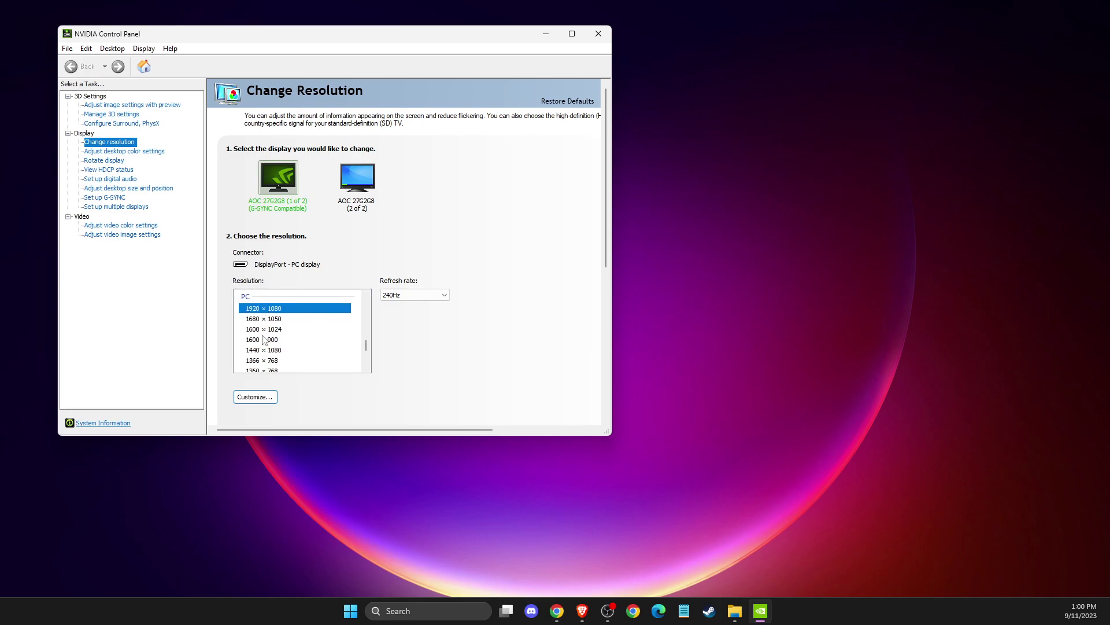
pyautogui.scroll(1, 292, 344)
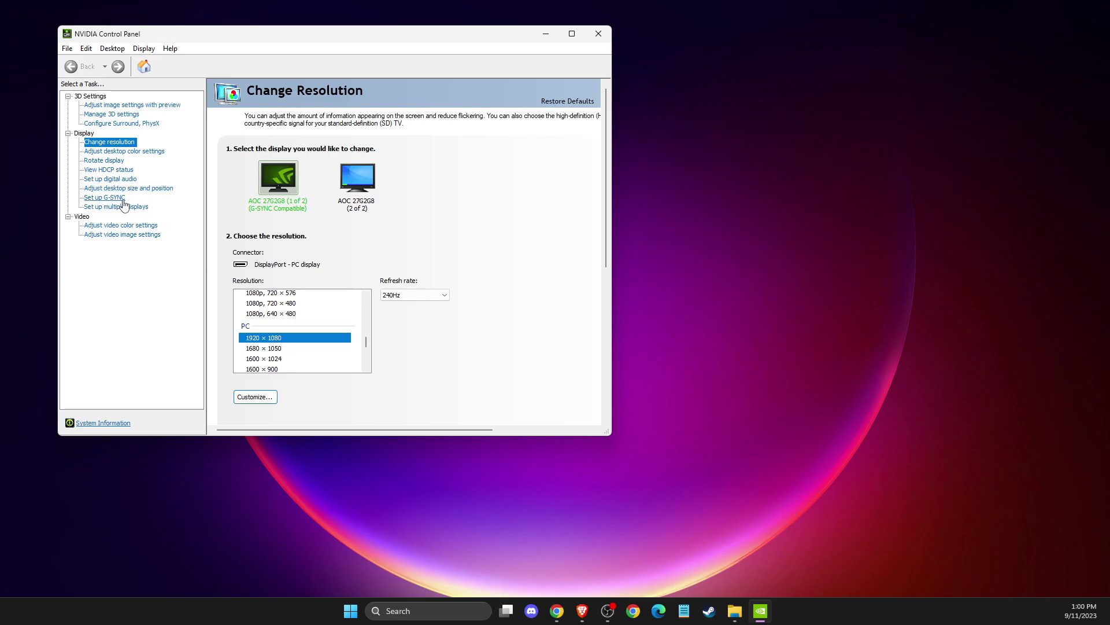
# Step: Confirm G-SYNC is enabled for full screen mode, then close NVIDIA Control Panel
pyautogui.click(91, 199)
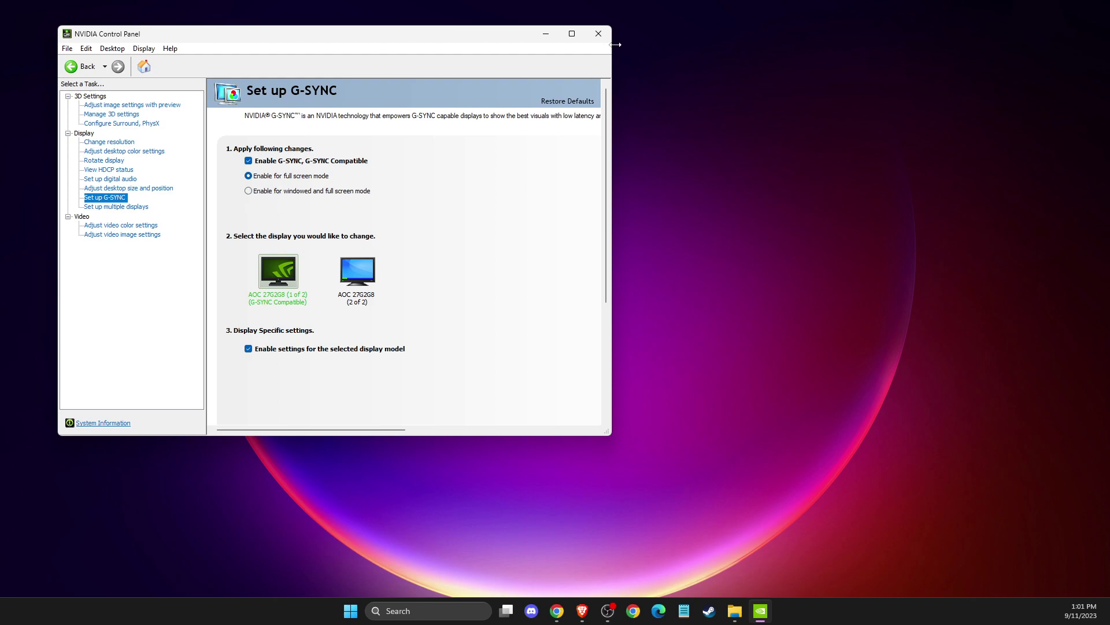
pyautogui.click(598, 34)
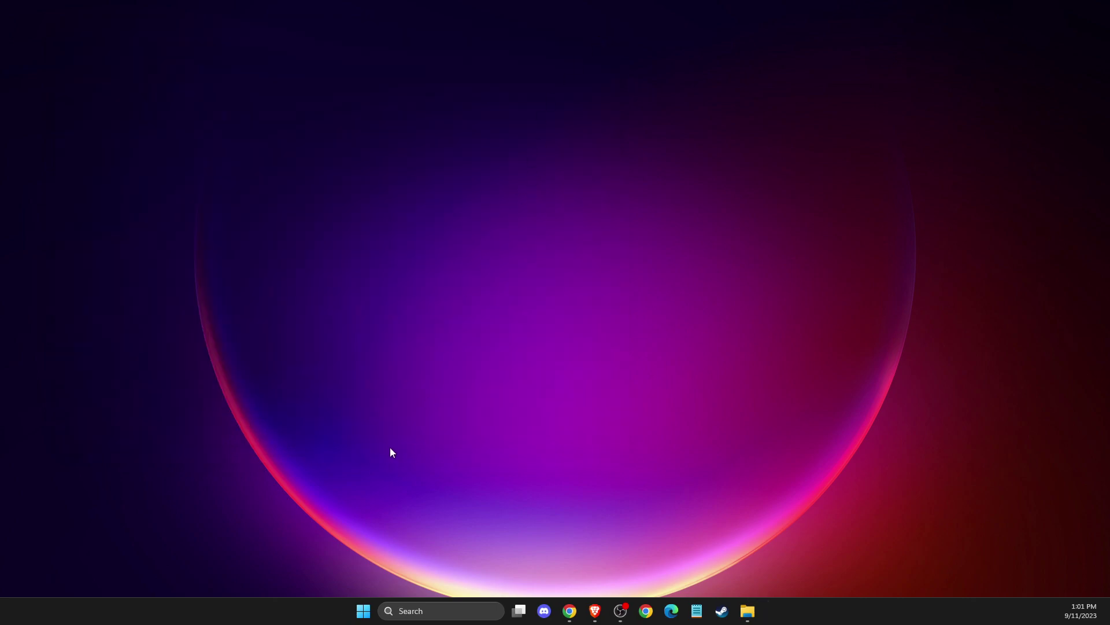
# Step: Open Minecraft Launcher via search and play the OptiFine 1.20.1 Java Edition installation
pyautogui.click(435, 608)
pyautogui.write('MIN')
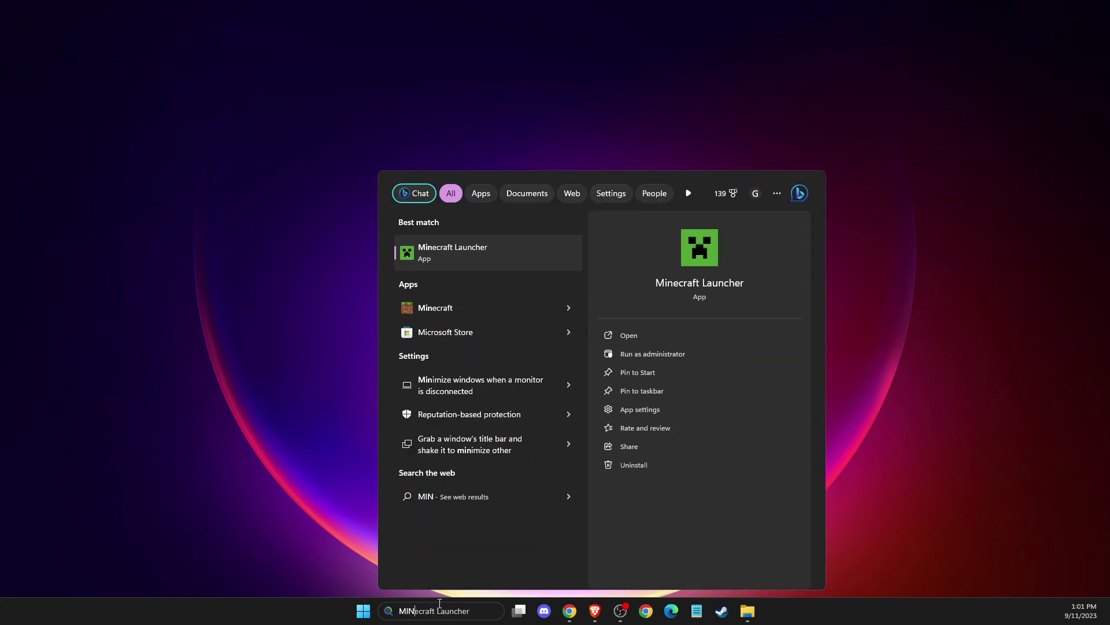
pyautogui.press('Return')
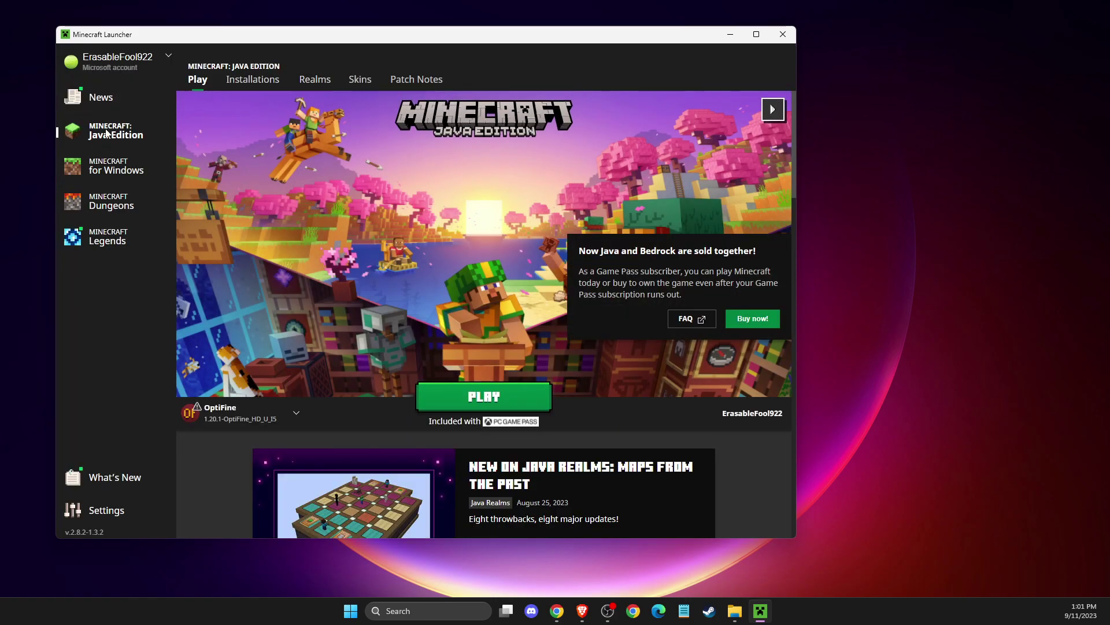
pyautogui.click(469, 396)
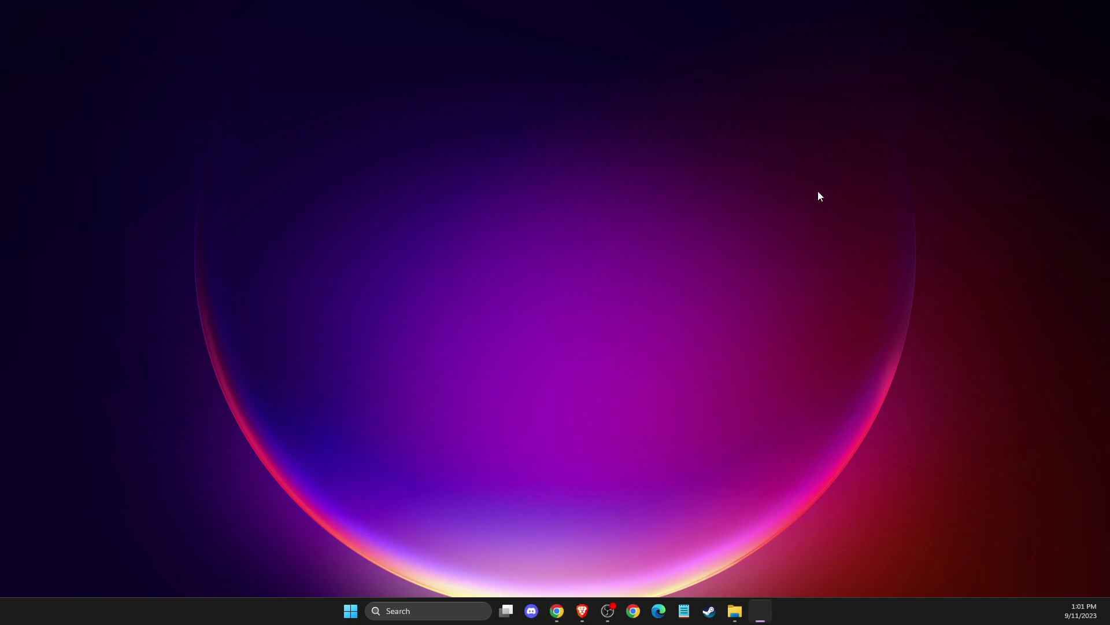
# Step: Maximize the Minecraft window and go to Options, then Video Settings
pyautogui.moveTo(422, 172); pyautogui.dragTo(301, 135)
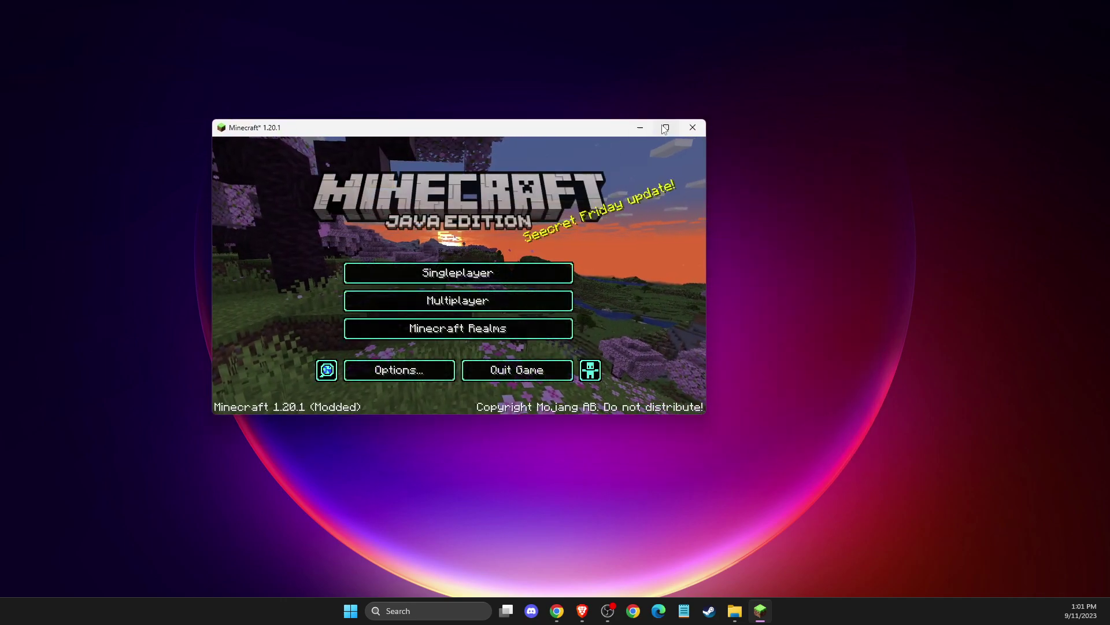
pyautogui.click(665, 128)
pyautogui.click(430, 479)
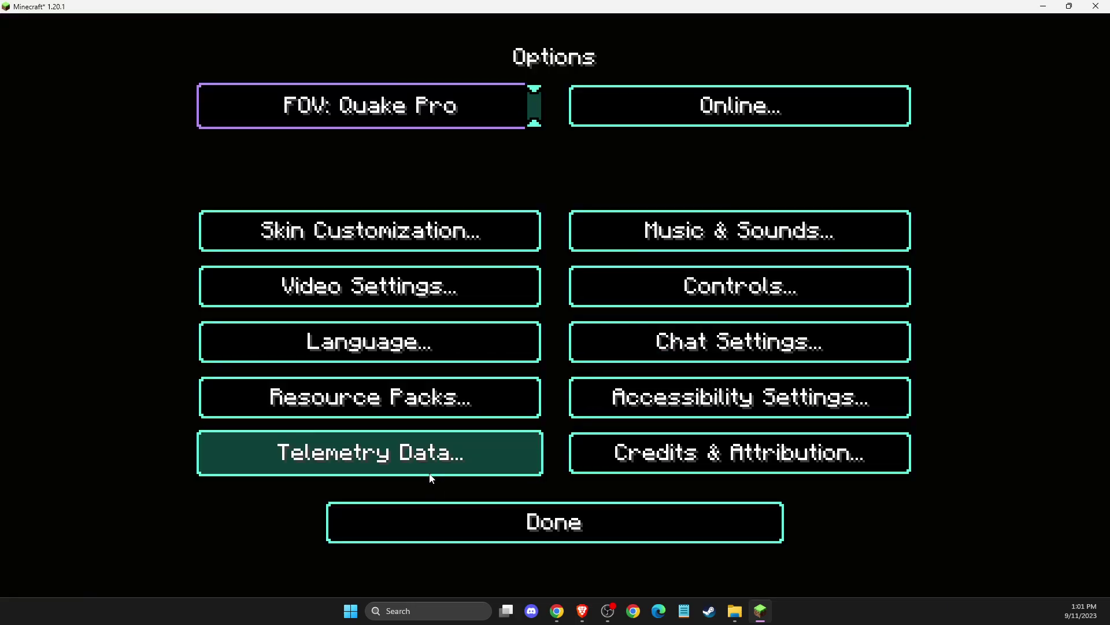
pyautogui.click(346, 283)
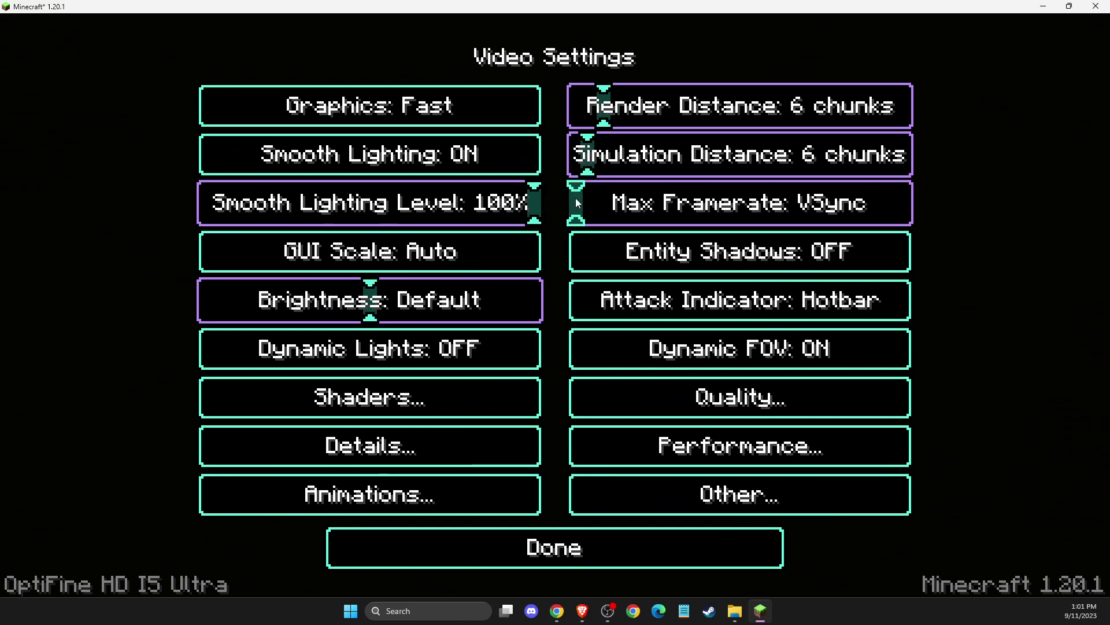
pyautogui.moveTo(578, 196)
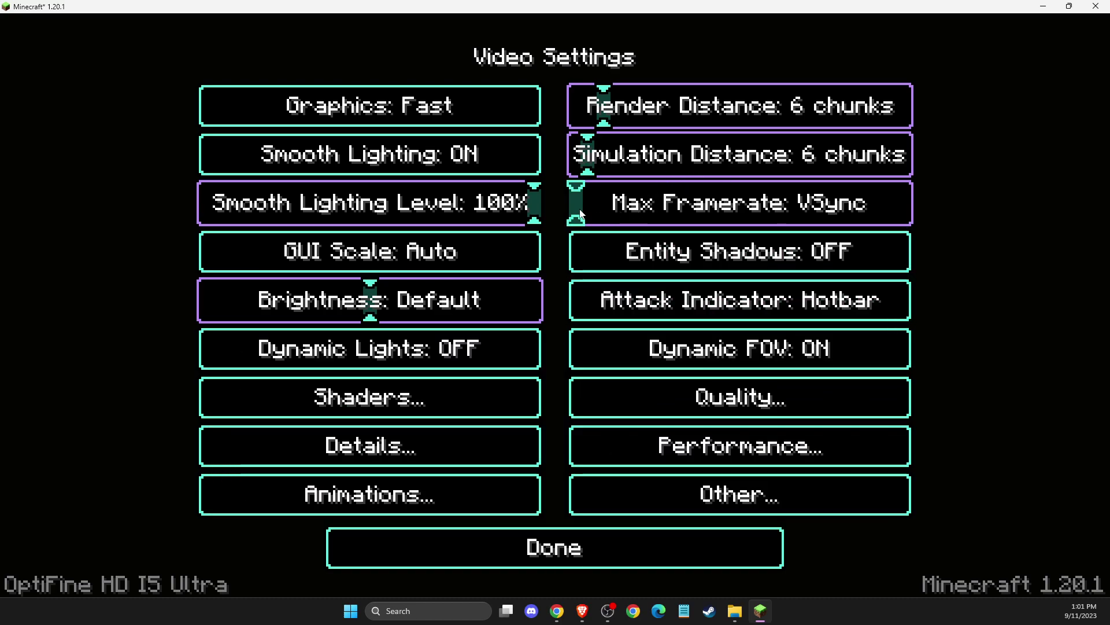
# Step: Change the Max Framerate slider from VSync to 60 fps
pyautogui.moveTo(584, 212); pyautogui.dragTo(886, 196)
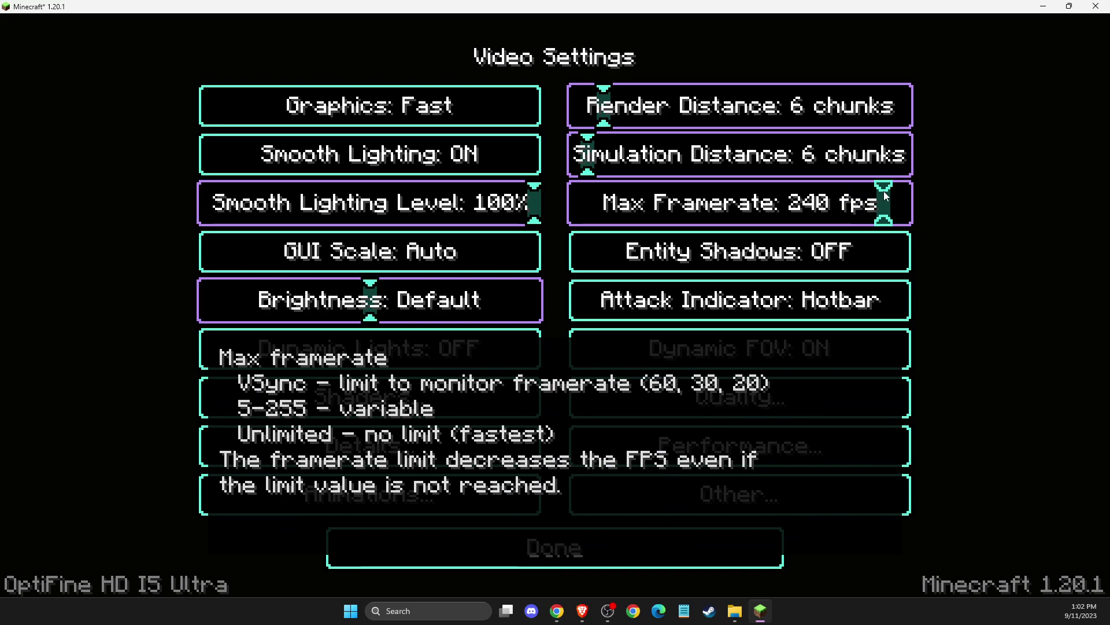
pyautogui.moveTo(886, 197); pyautogui.dragTo(660, 205)
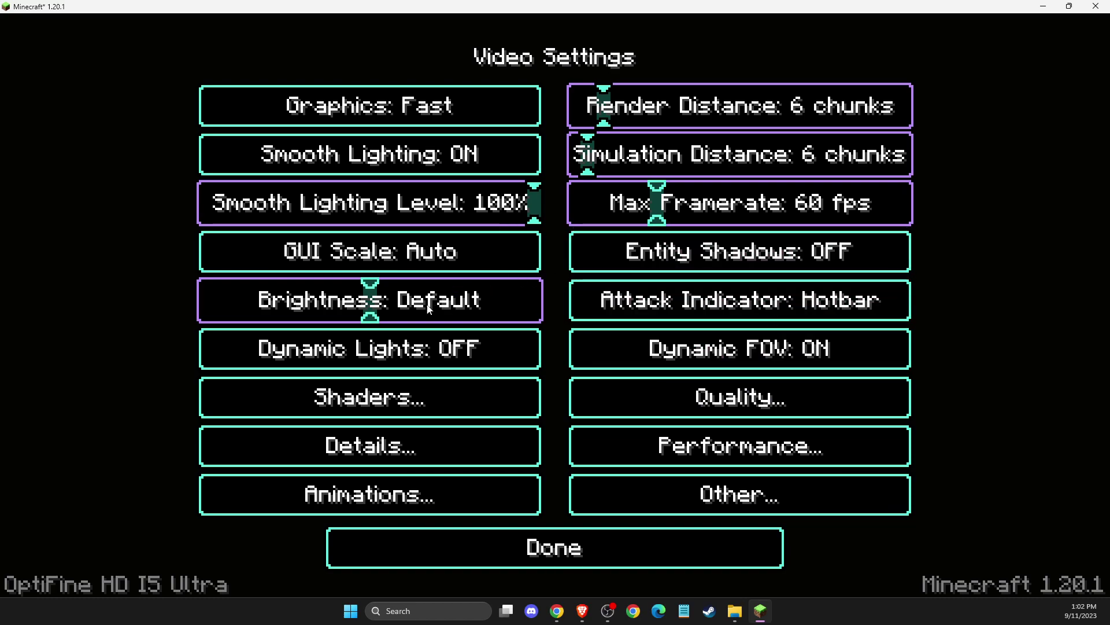
pyautogui.moveTo(416, 301)
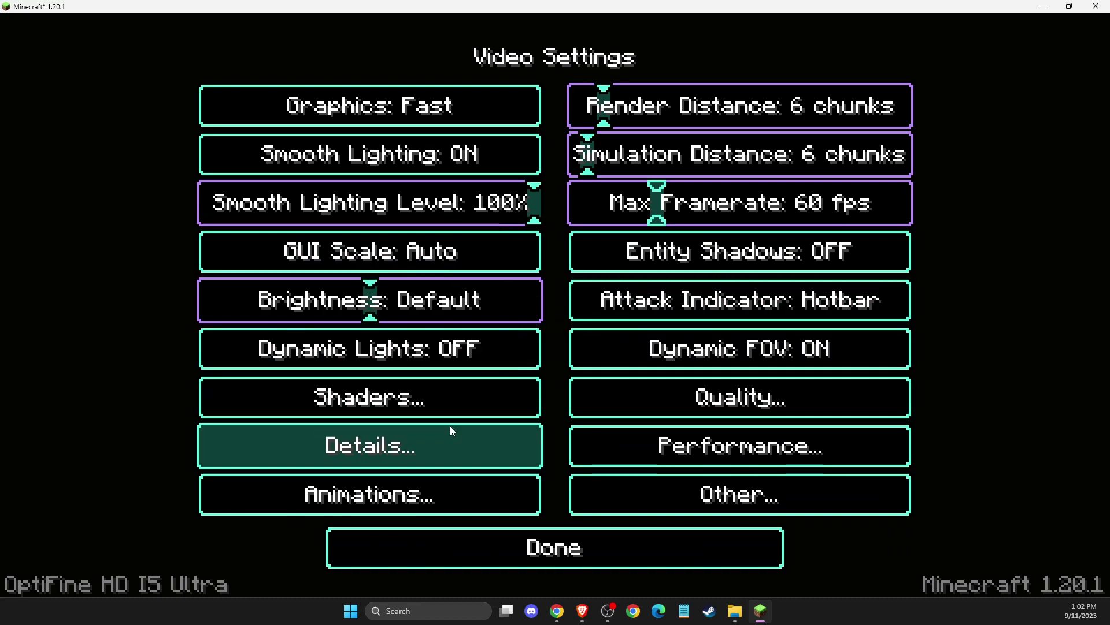
# Step: Look through the Performance, Shaders and Quality pages, then Esc back to the title screen
pyautogui.click(669, 450)
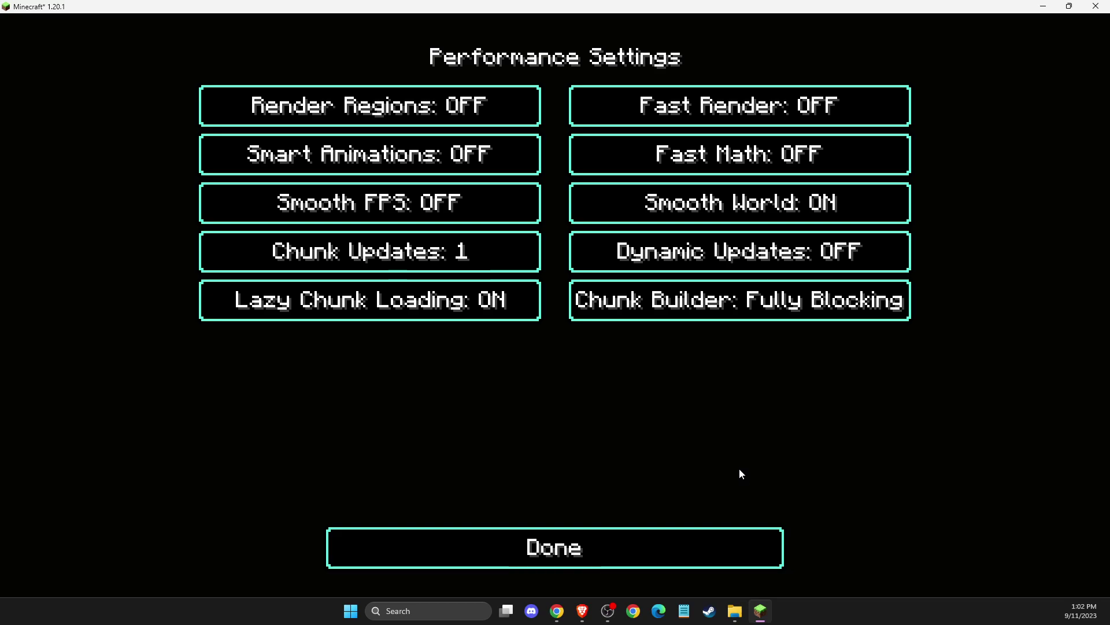
pyautogui.click(509, 544)
pyautogui.click(382, 398)
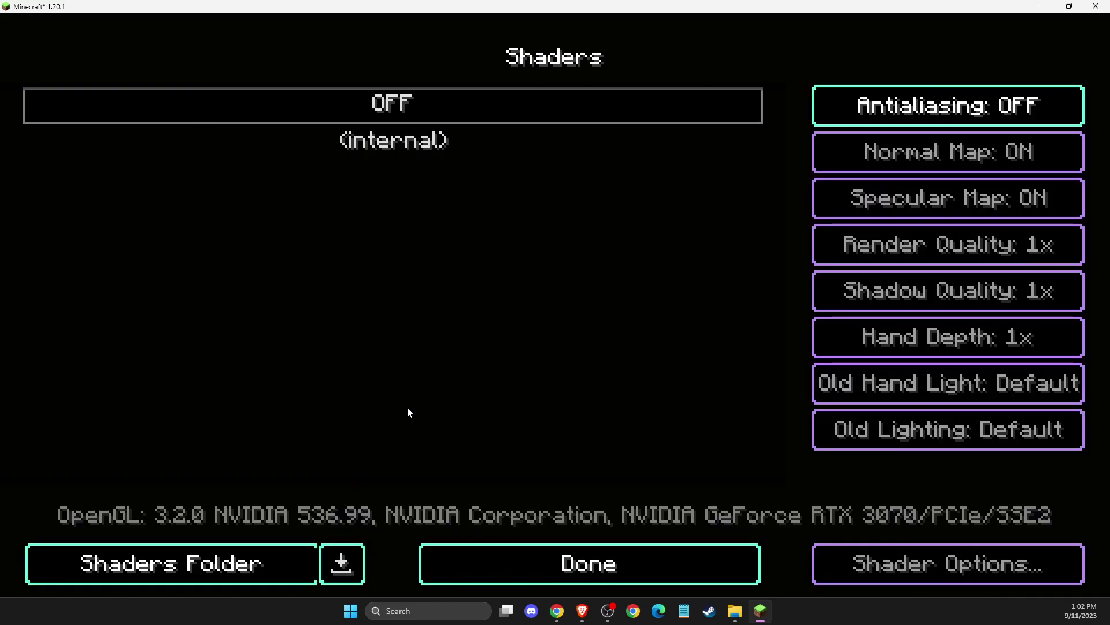
pyautogui.click(630, 556)
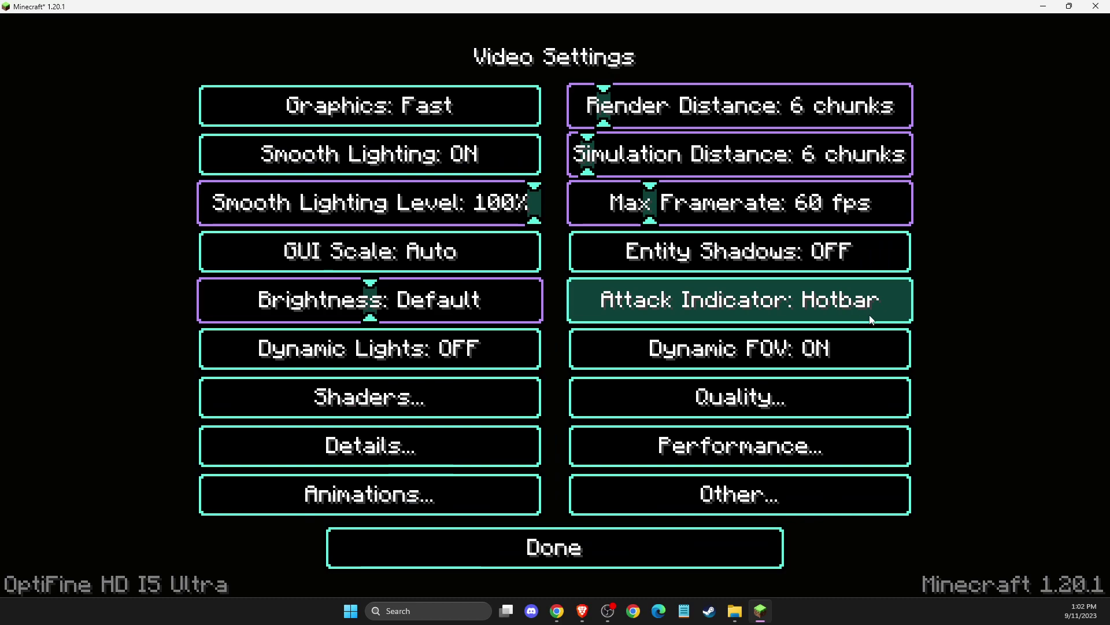
pyautogui.click(749, 394)
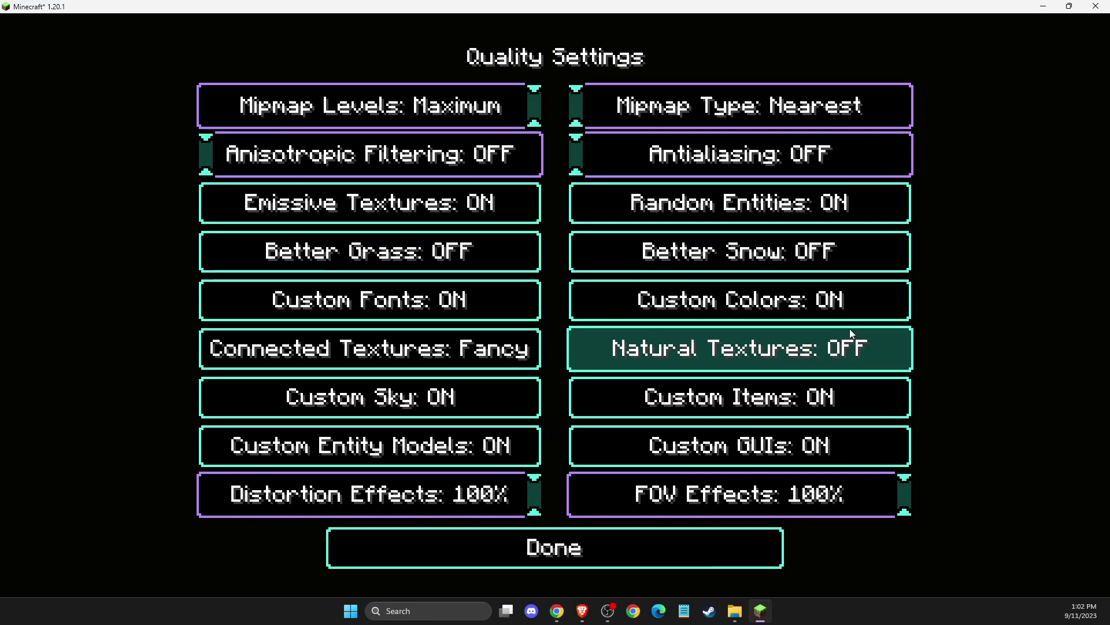
pyautogui.press('Escape')
pyautogui.press('Escape')
pyautogui.press('Escape')
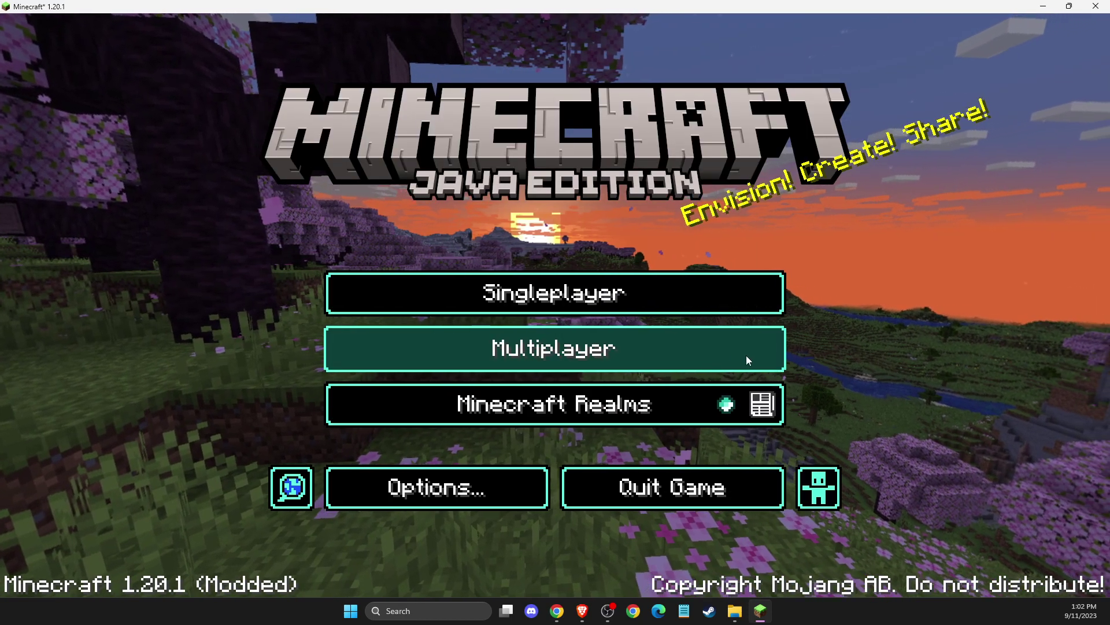